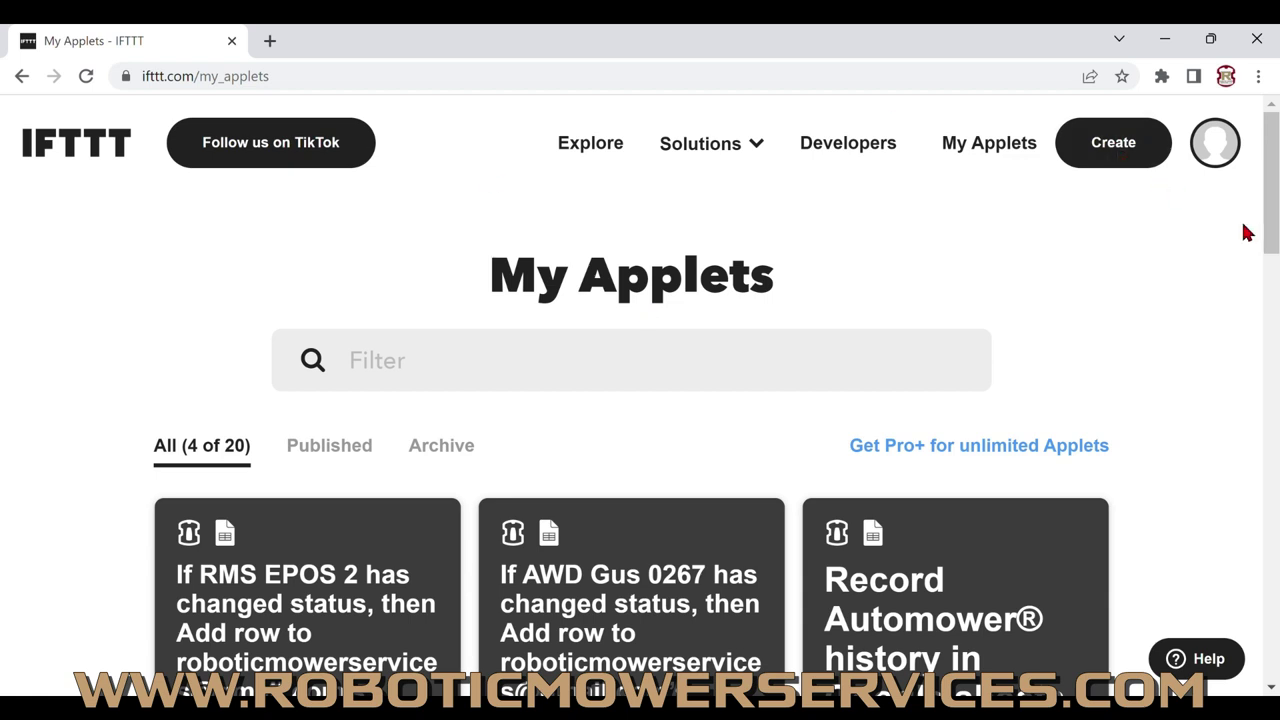
# - Start a new applet and search the trigger services for 'Husqvarna'
pyautogui.click(1110, 158)
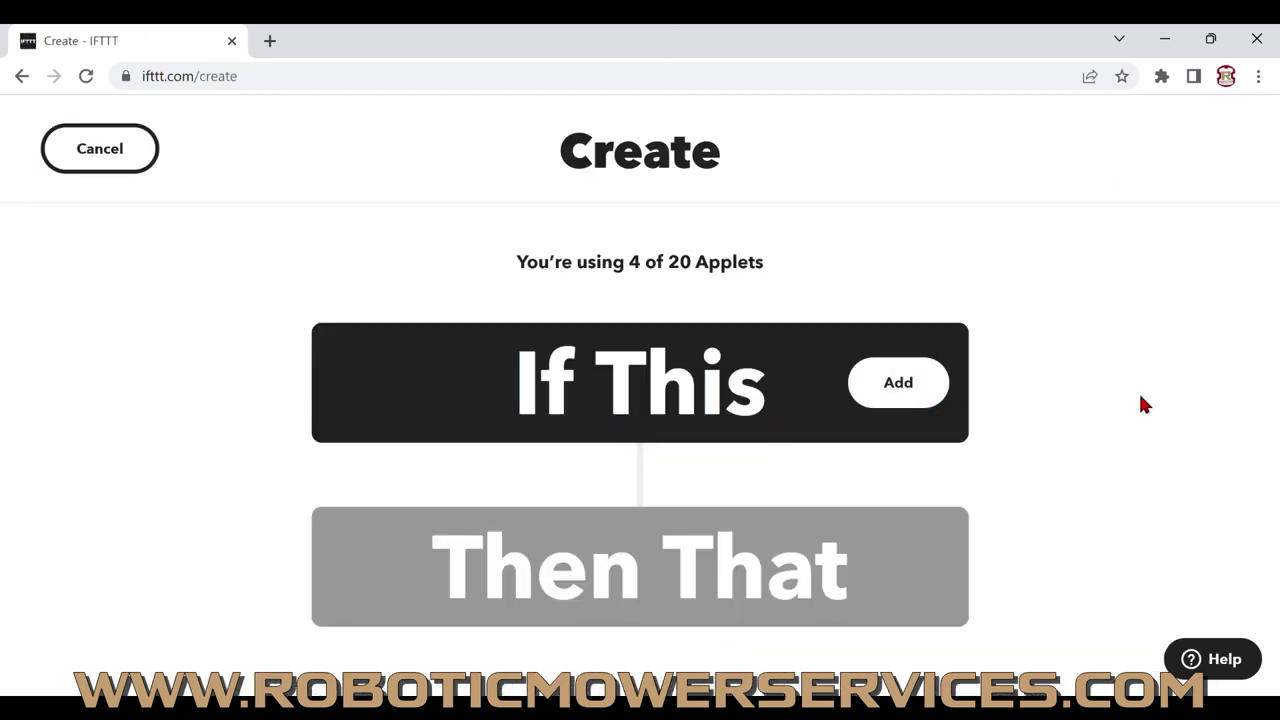
pyautogui.click(919, 396)
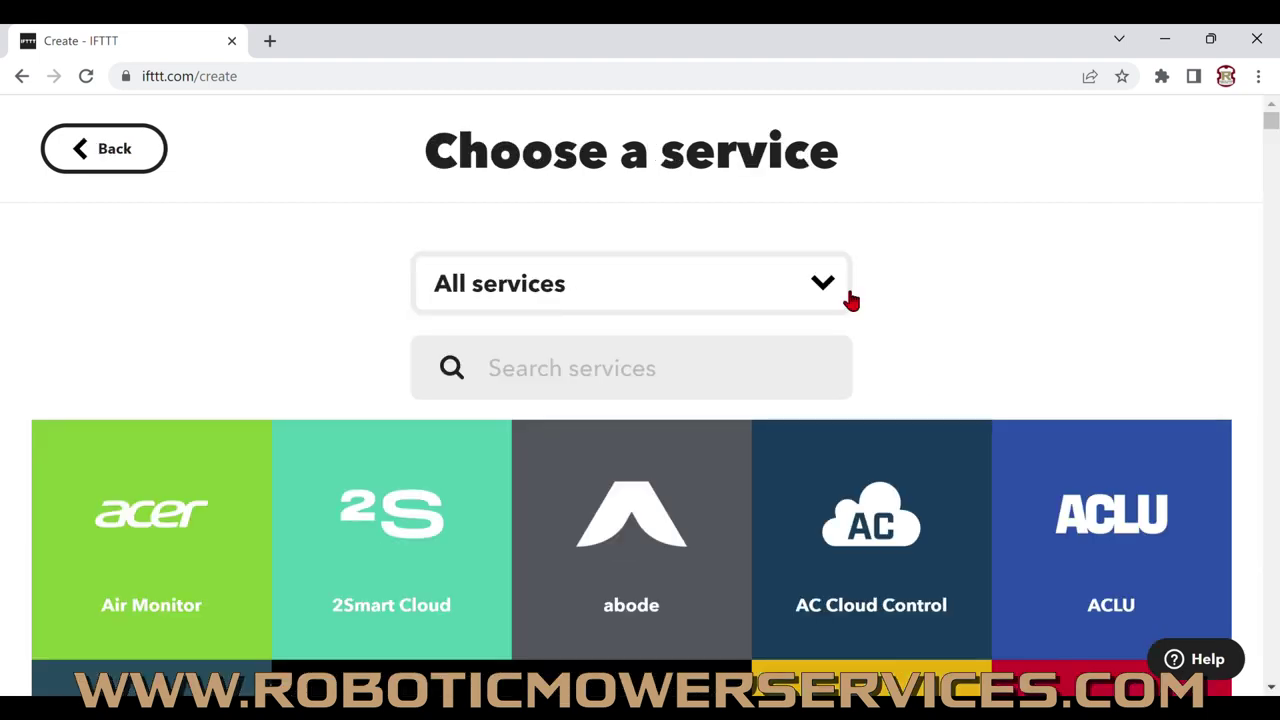
pyautogui.click(585, 373)
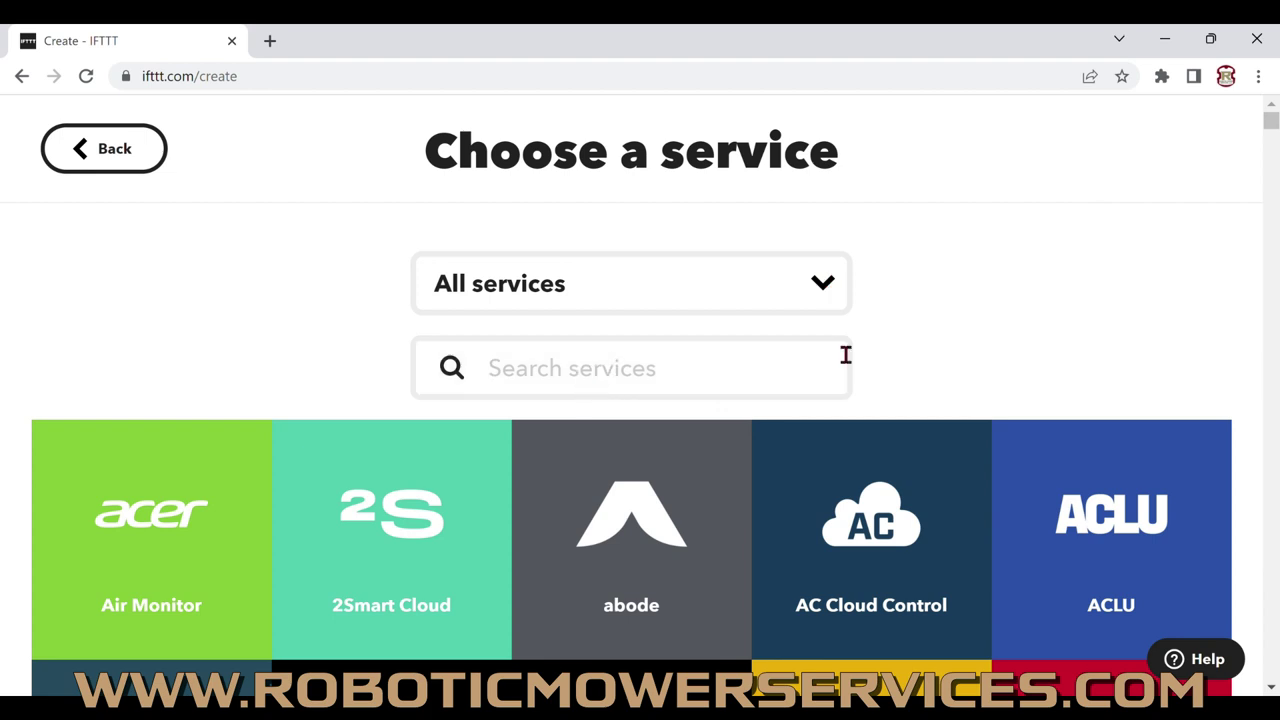
pyautogui.write('Husq')
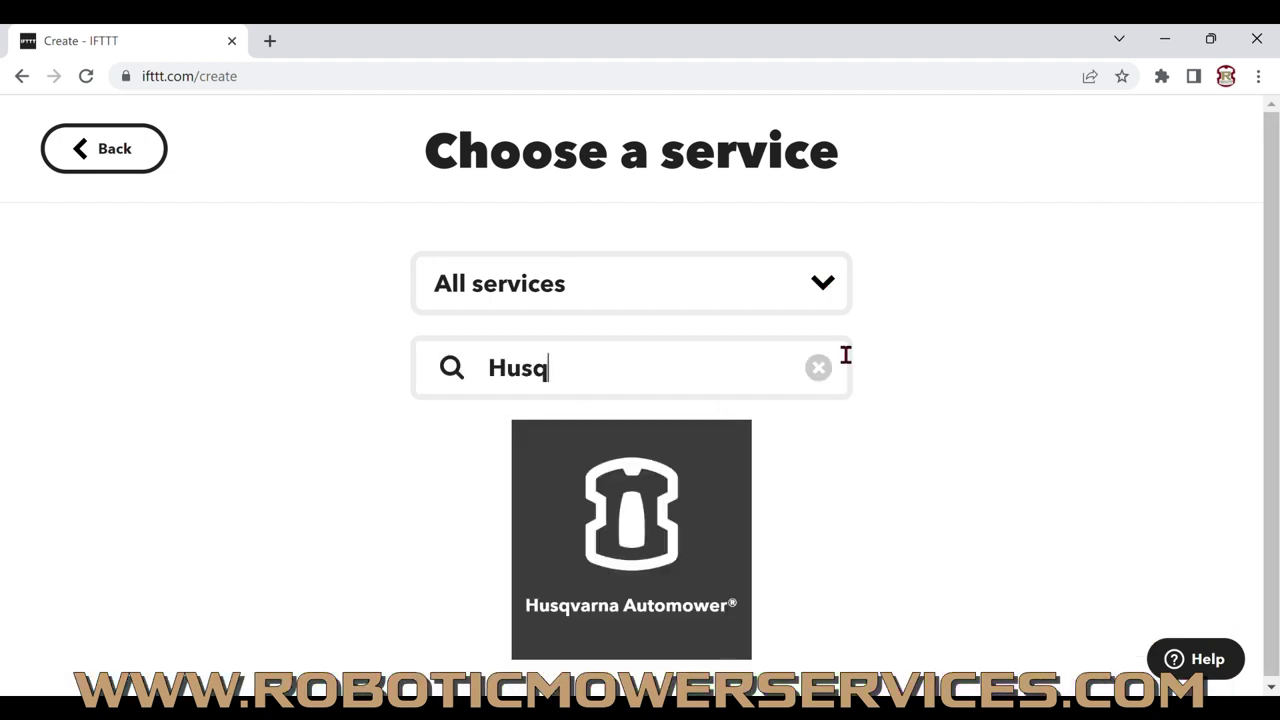
pyautogui.write('varna')
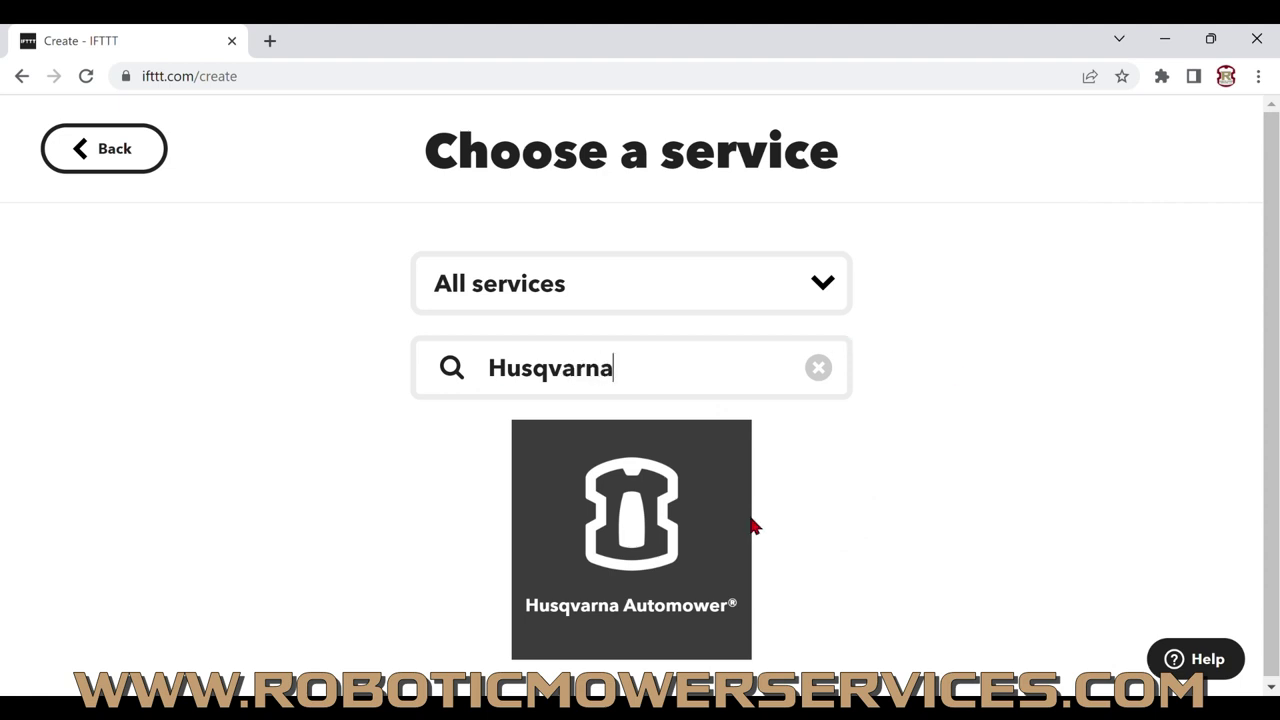
# - Choose the Husqvarna Automower® service and scroll to its status trigger cards
pyautogui.click(641, 550)
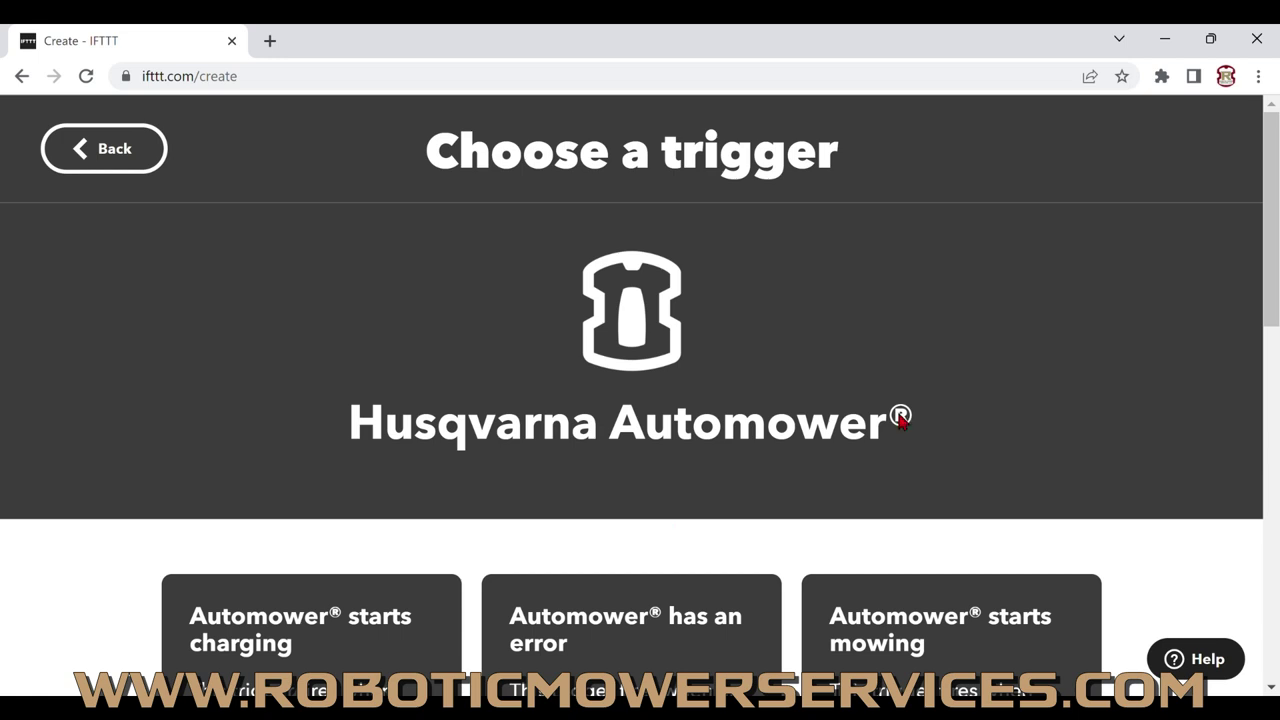
pyautogui.moveTo(1275, 213); pyautogui.dragTo(1276, 513)
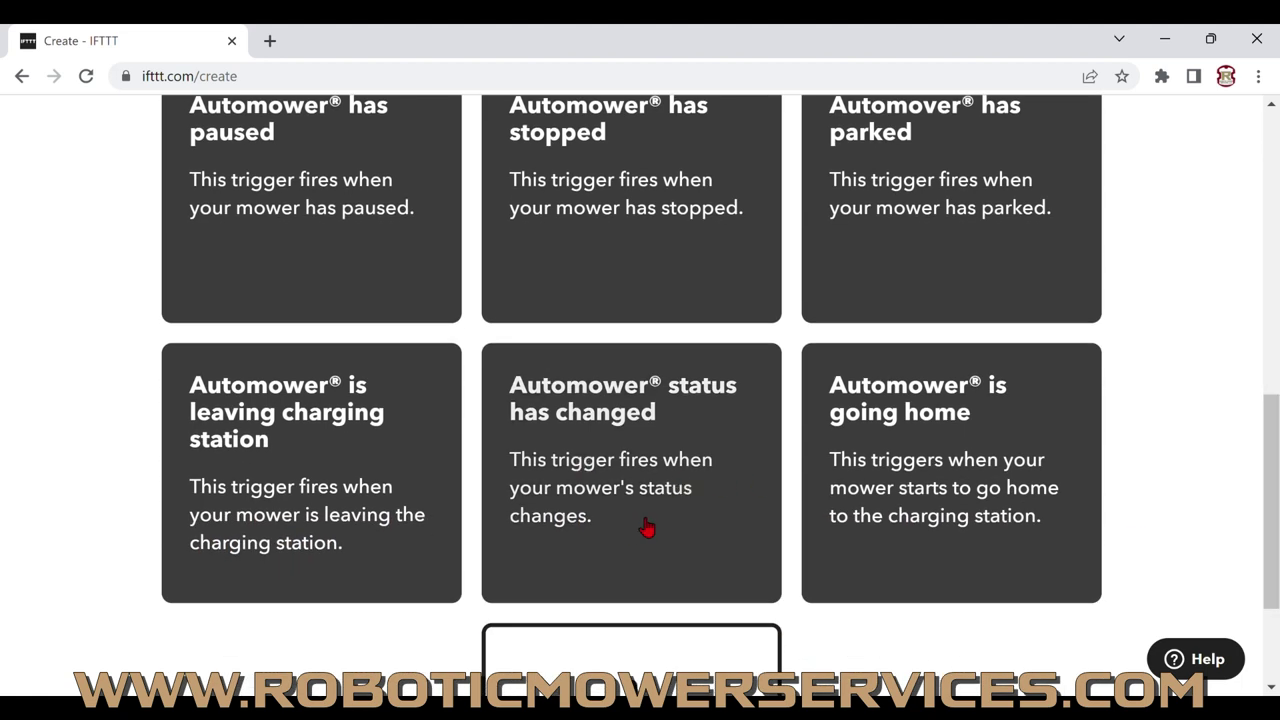
# - Pick the 'Automower® status has changed' trigger
pyautogui.click(647, 528)
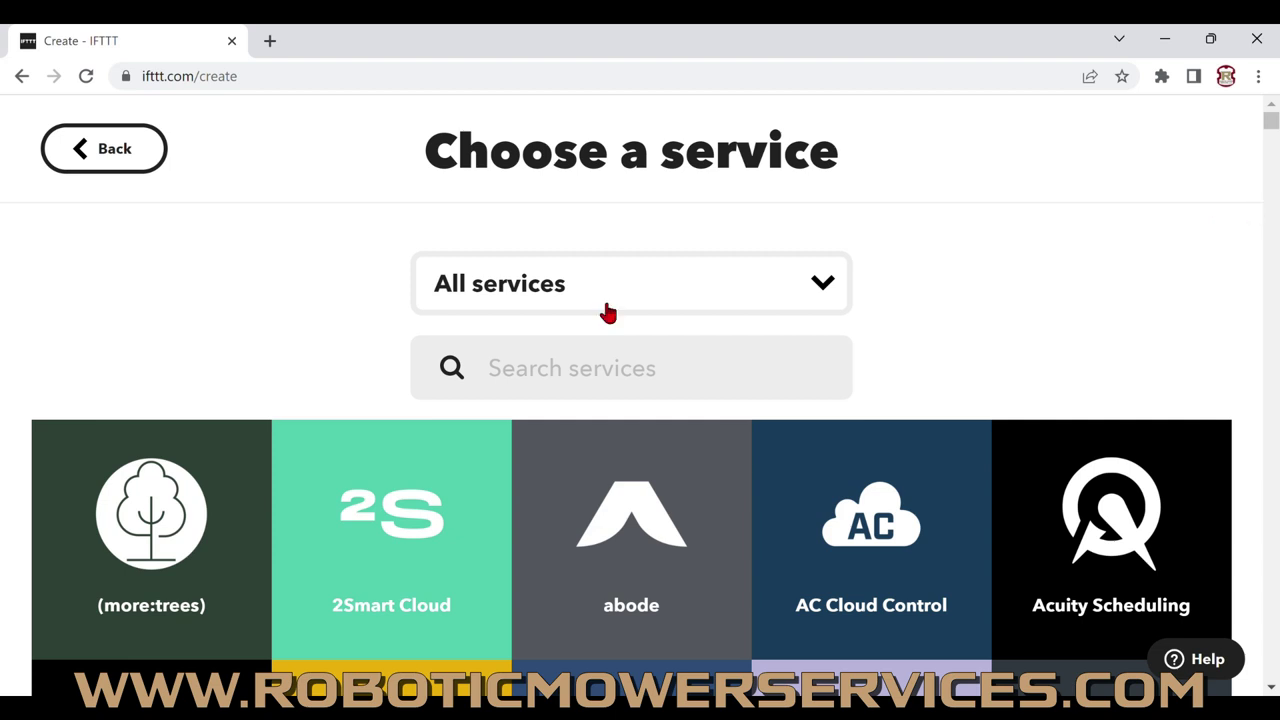
# - Search action services for 'Google' and choose Google Sheets
pyautogui.click(527, 380)
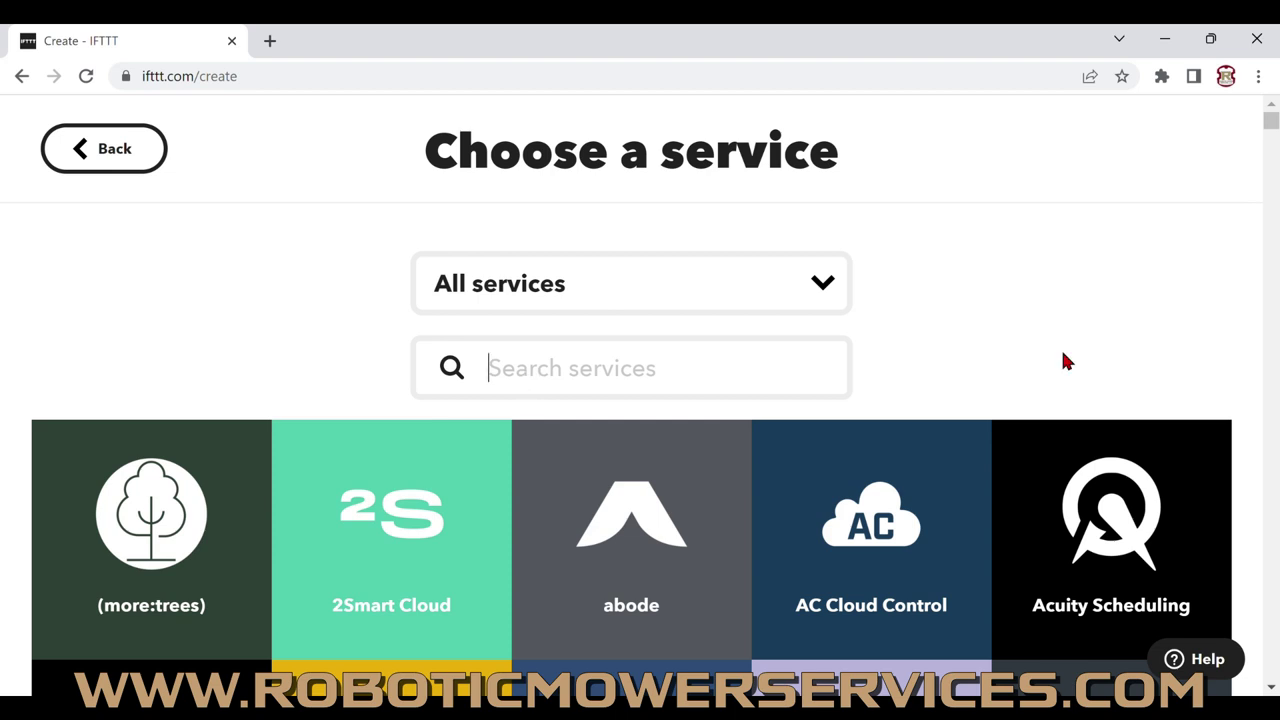
pyautogui.write('Google')
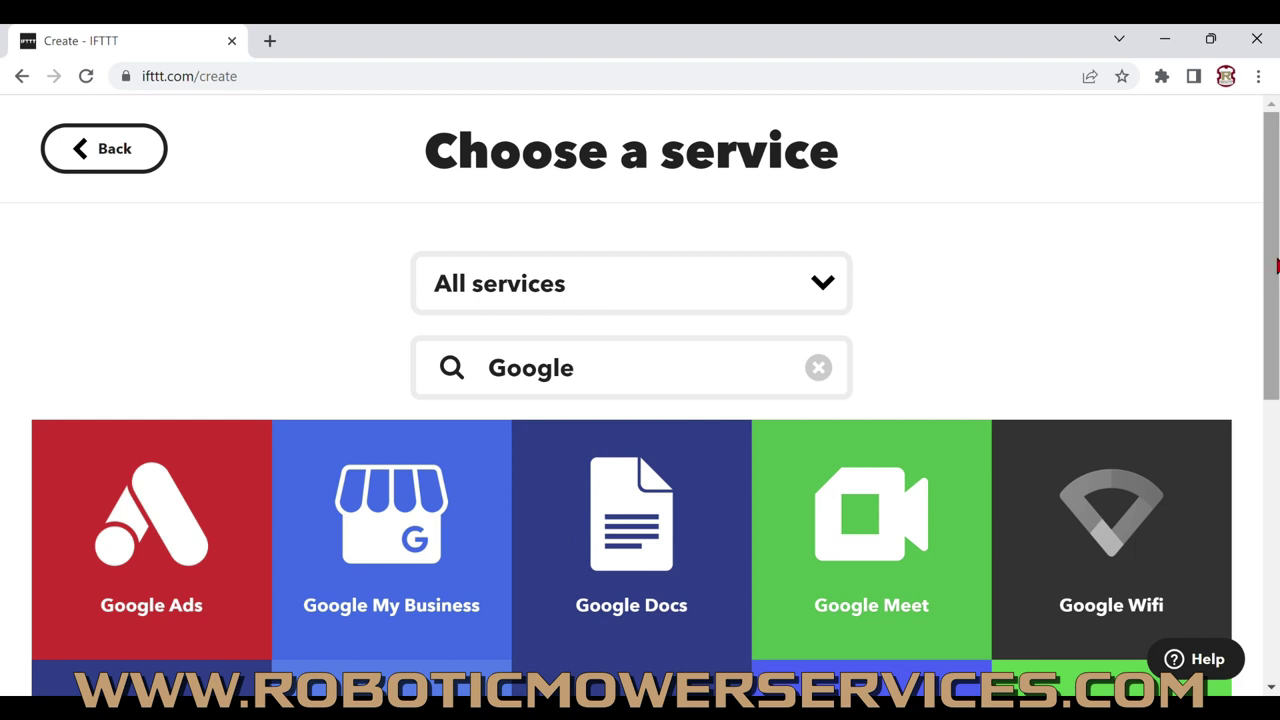
pyautogui.moveTo(1275, 245); pyautogui.dragTo(1275, 353)
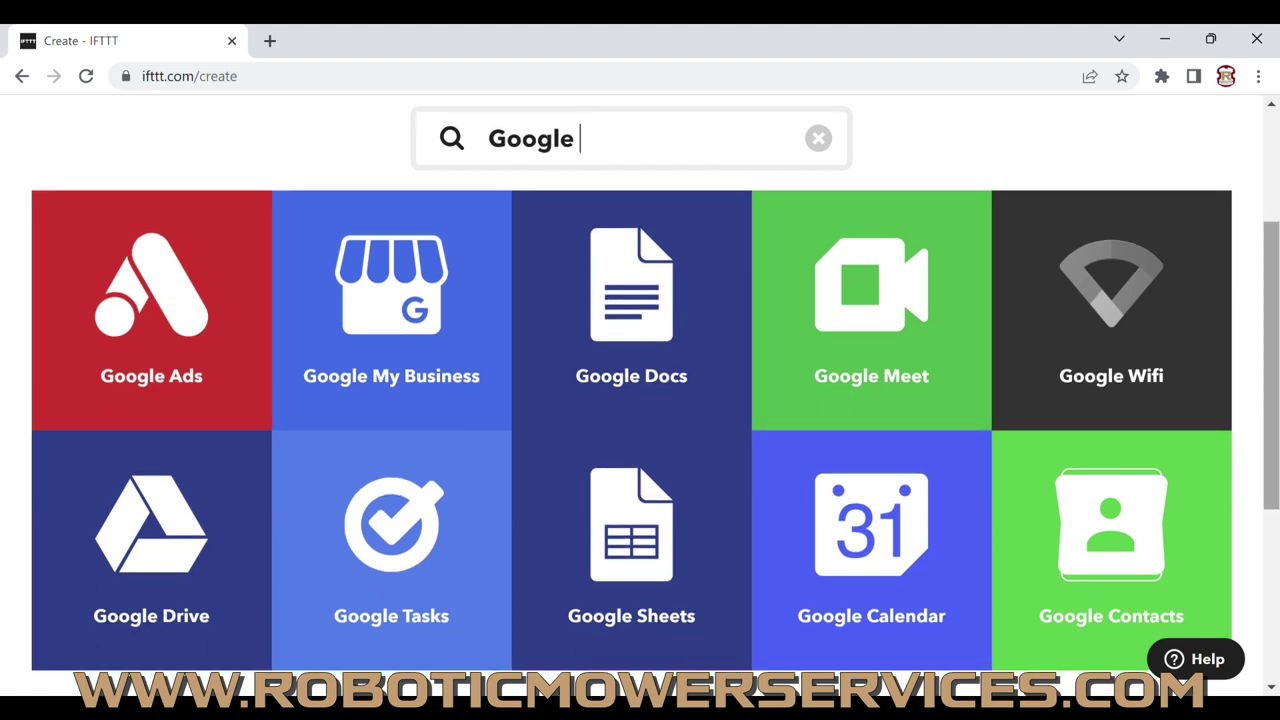
pyautogui.click(624, 550)
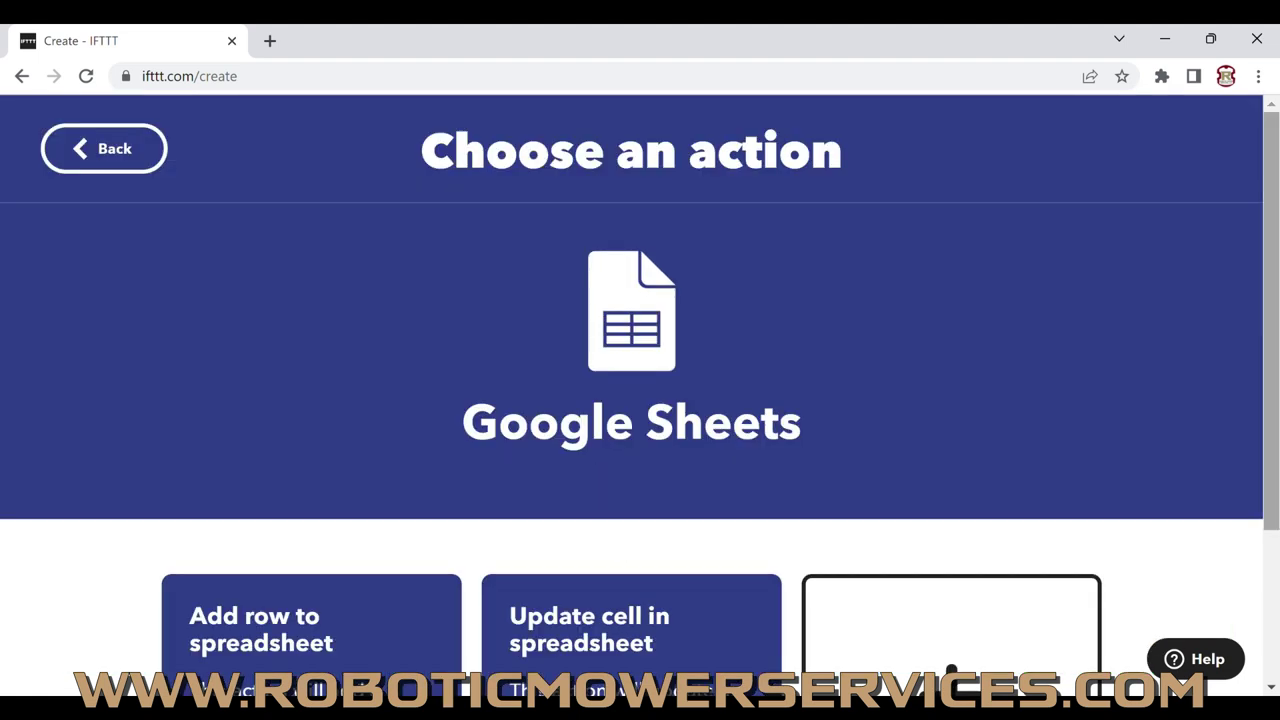
pyautogui.moveTo(1277, 226); pyautogui.dragTo(1277, 359)
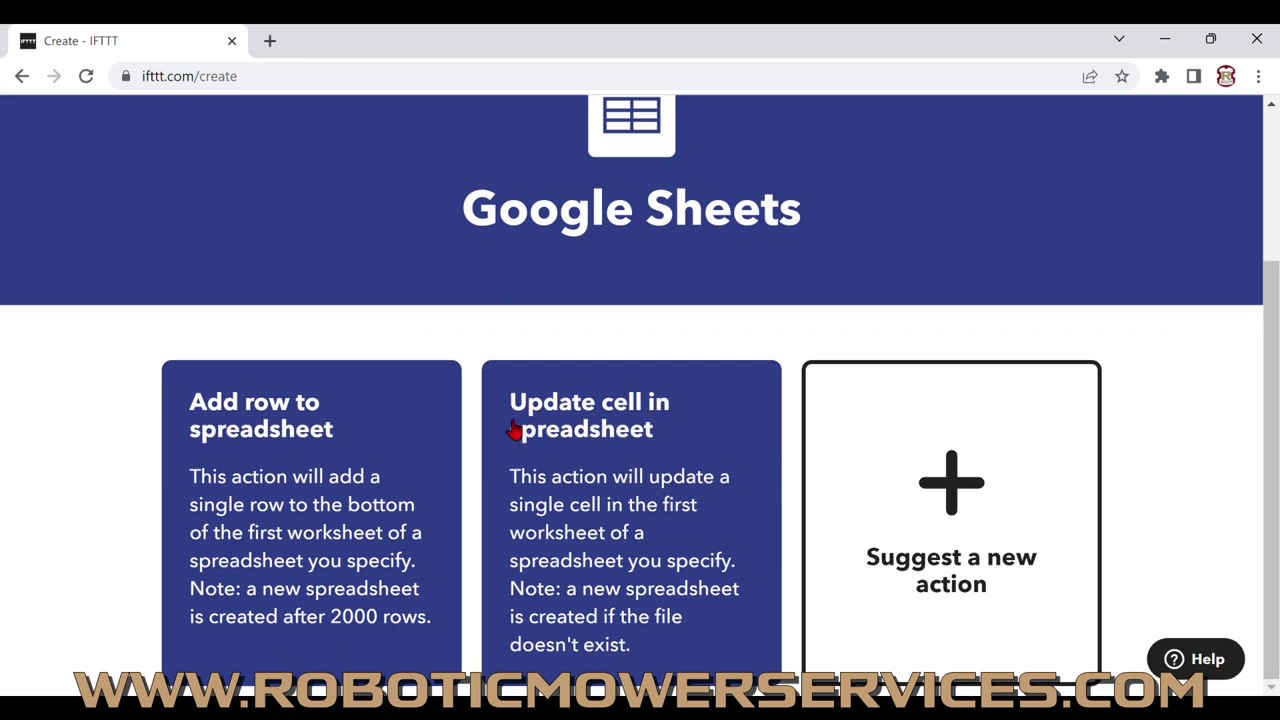
# - Choose Add row to spreadsheet and rename the spreadsheet to '450X(H) status_log'
pyautogui.click(283, 452)
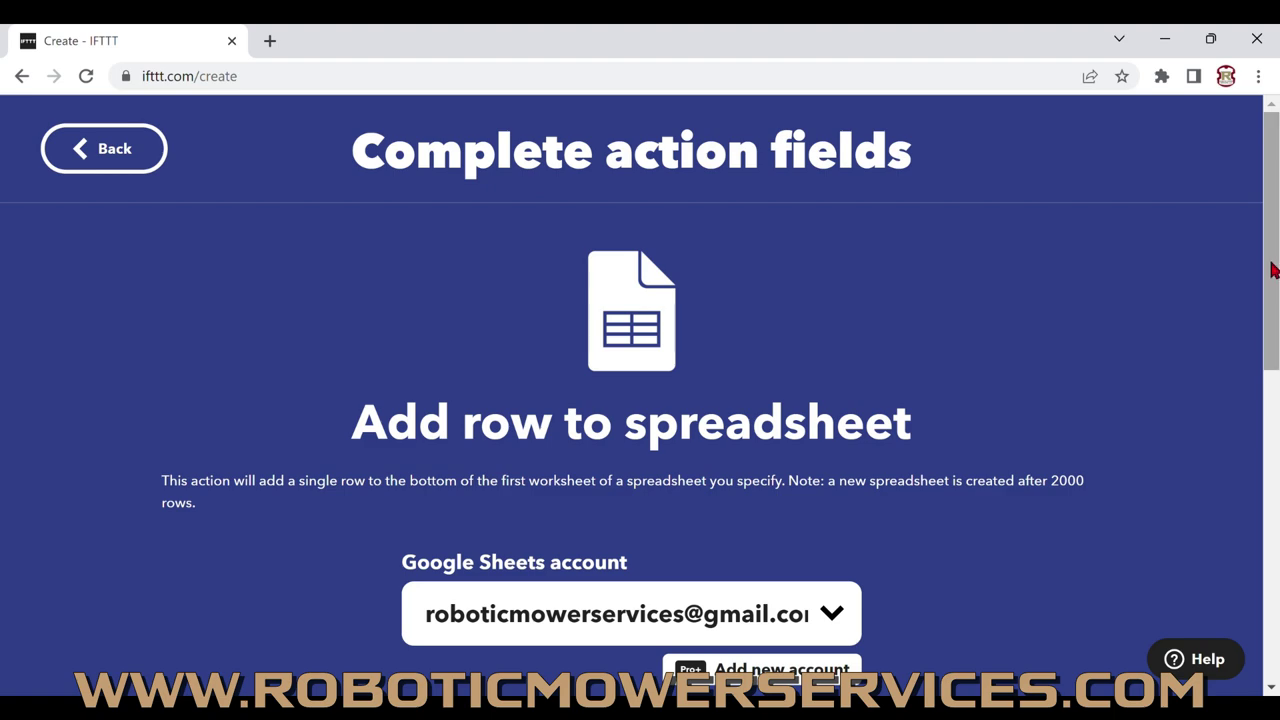
pyautogui.moveTo(1275, 262); pyautogui.dragTo(1277, 483)
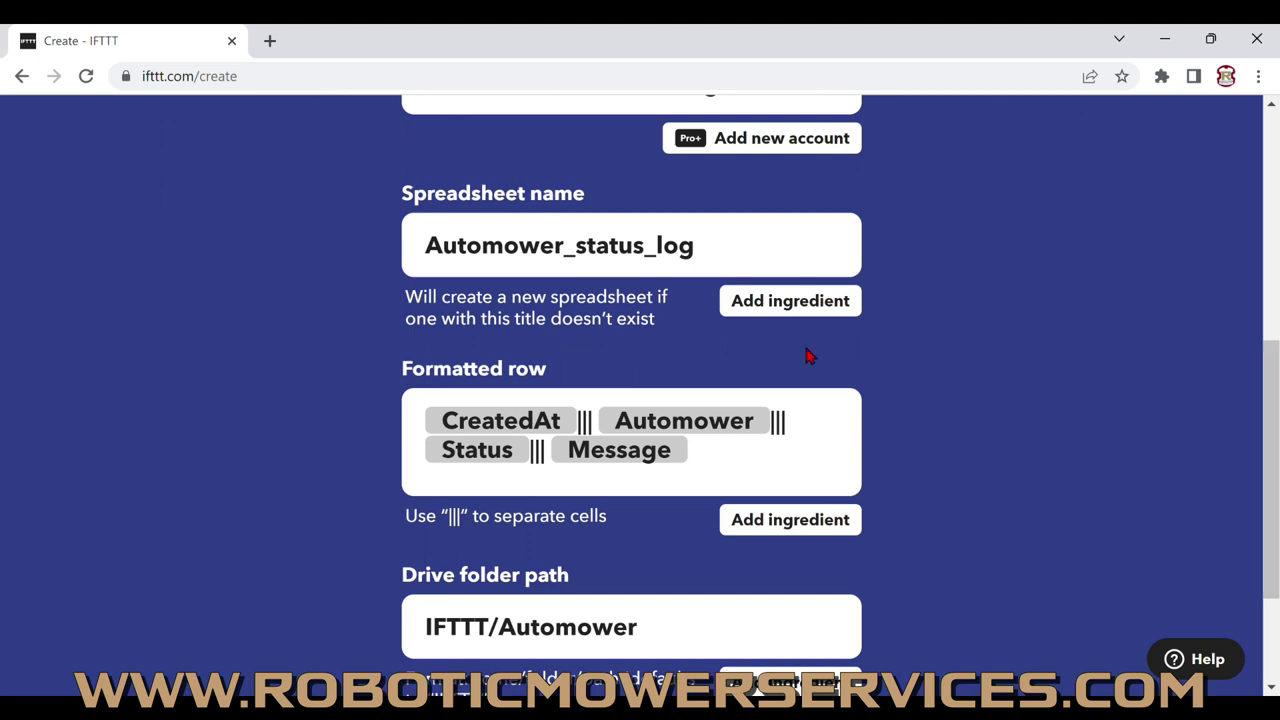
pyautogui.click(589, 271)
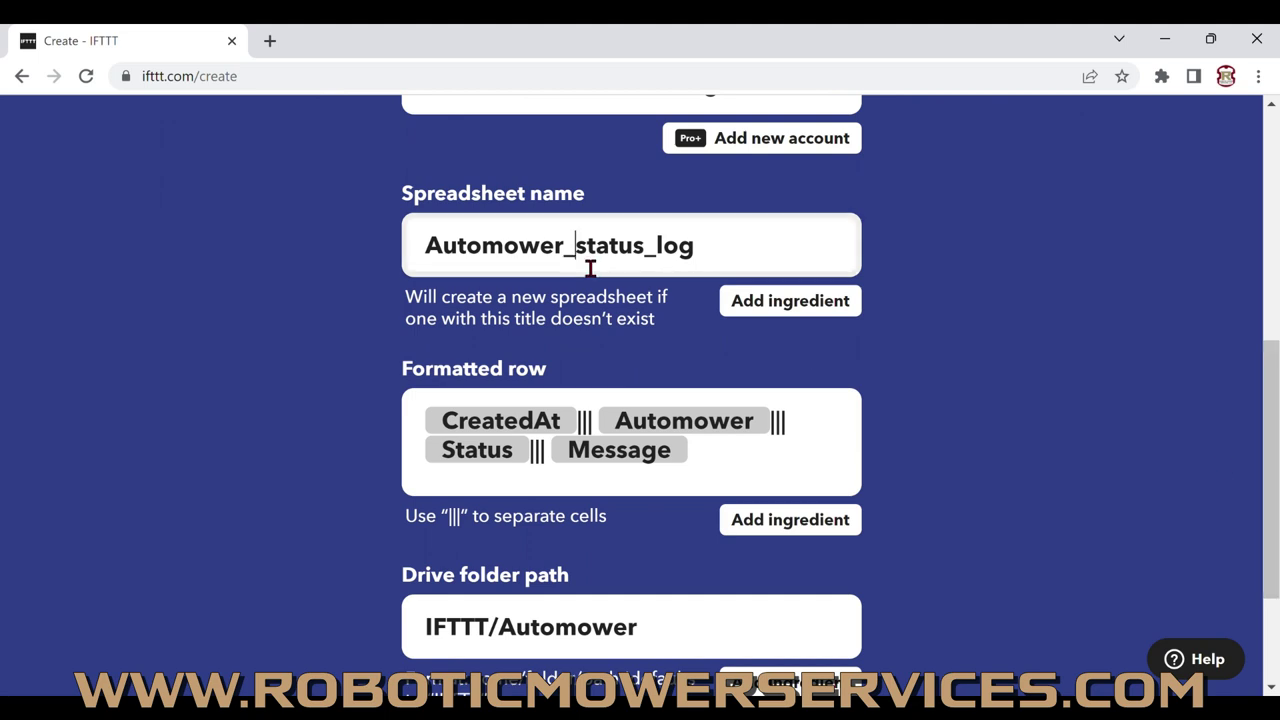
pyautogui.press('BackSpace')
pyautogui.press('BackSpace')
pyautogui.press('BackSpace')
pyautogui.press('BackSpace')
pyautogui.press('BackSpace')
pyautogui.press('BackSpace')
pyautogui.press('BackSpace')
pyautogui.press('BackSpace')
pyautogui.press('BackSpace')
pyautogui.press('BackSpace')
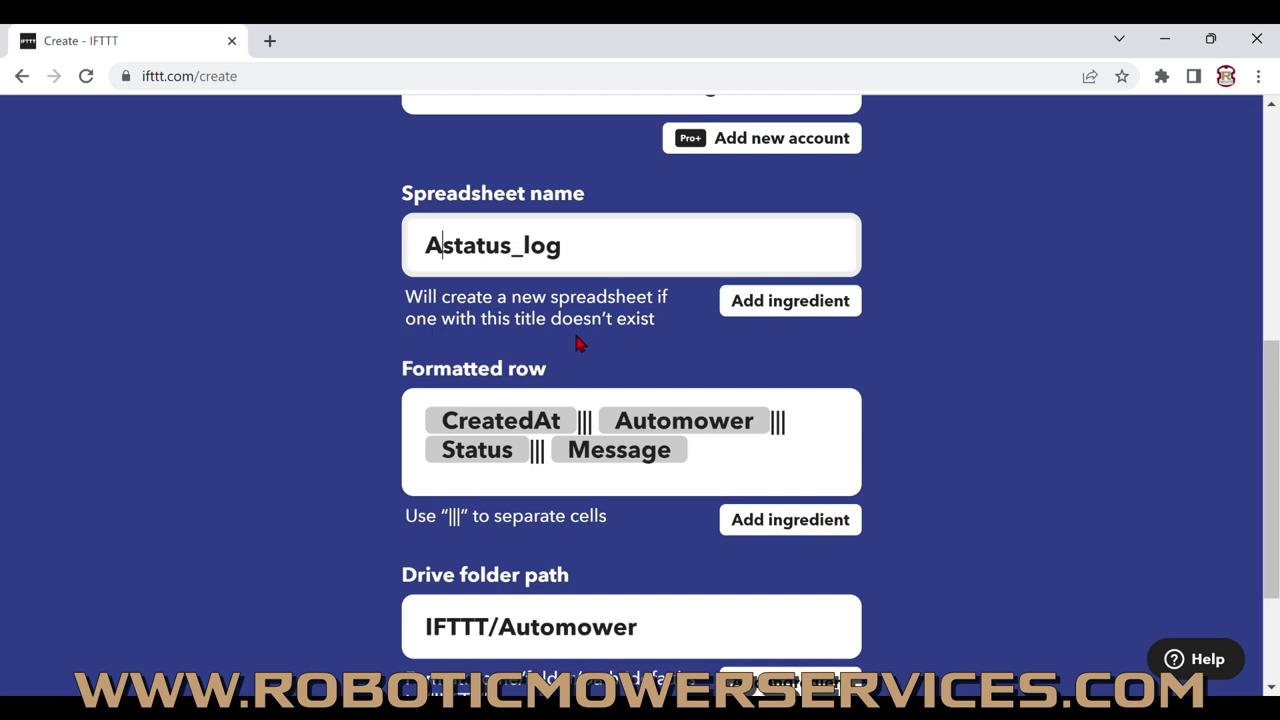
pyautogui.write('450')
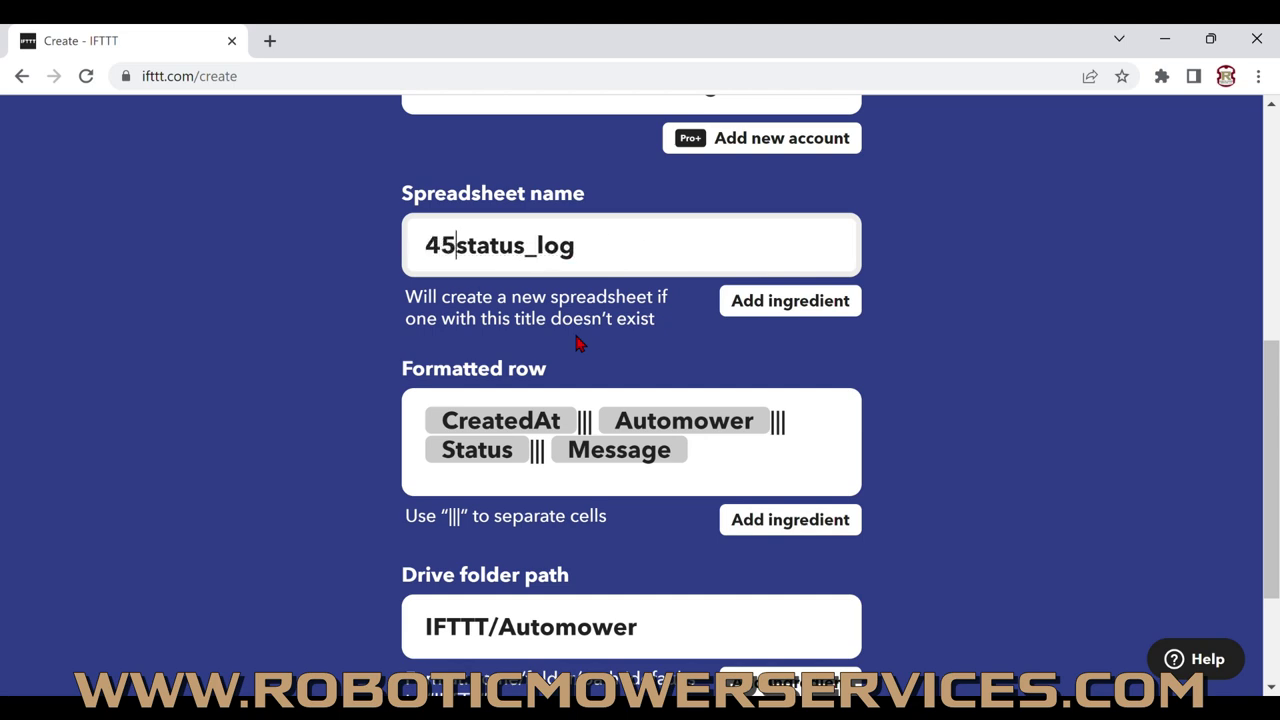
pyautogui.write('X(H)')
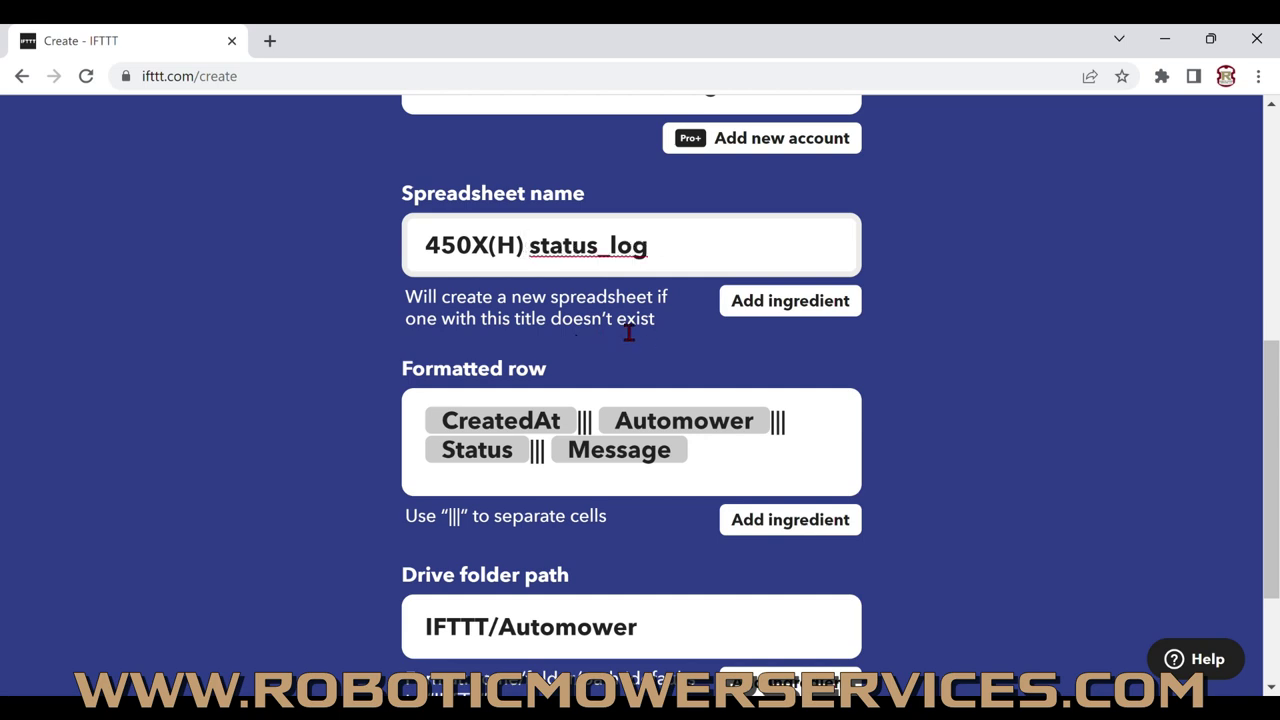
pyautogui.click(911, 462)
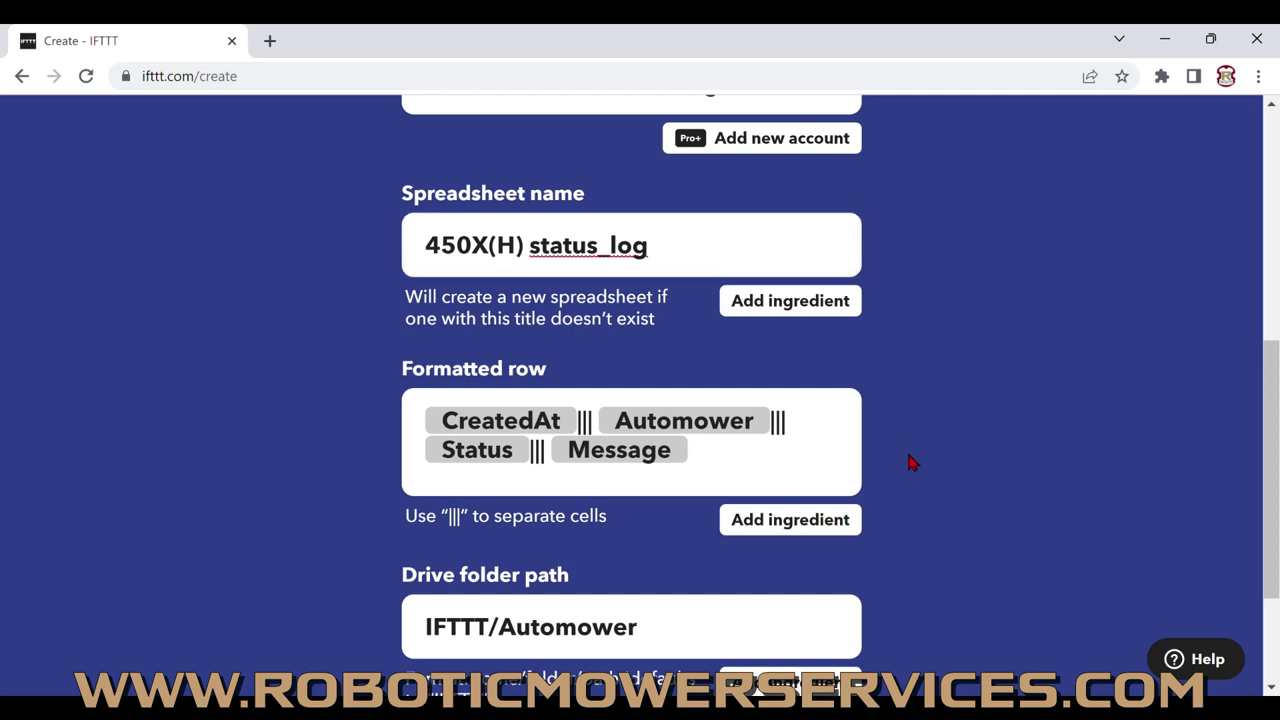
# - Append the Timestamp ingredient after Message in the Formatted row
pyautogui.click(781, 530)
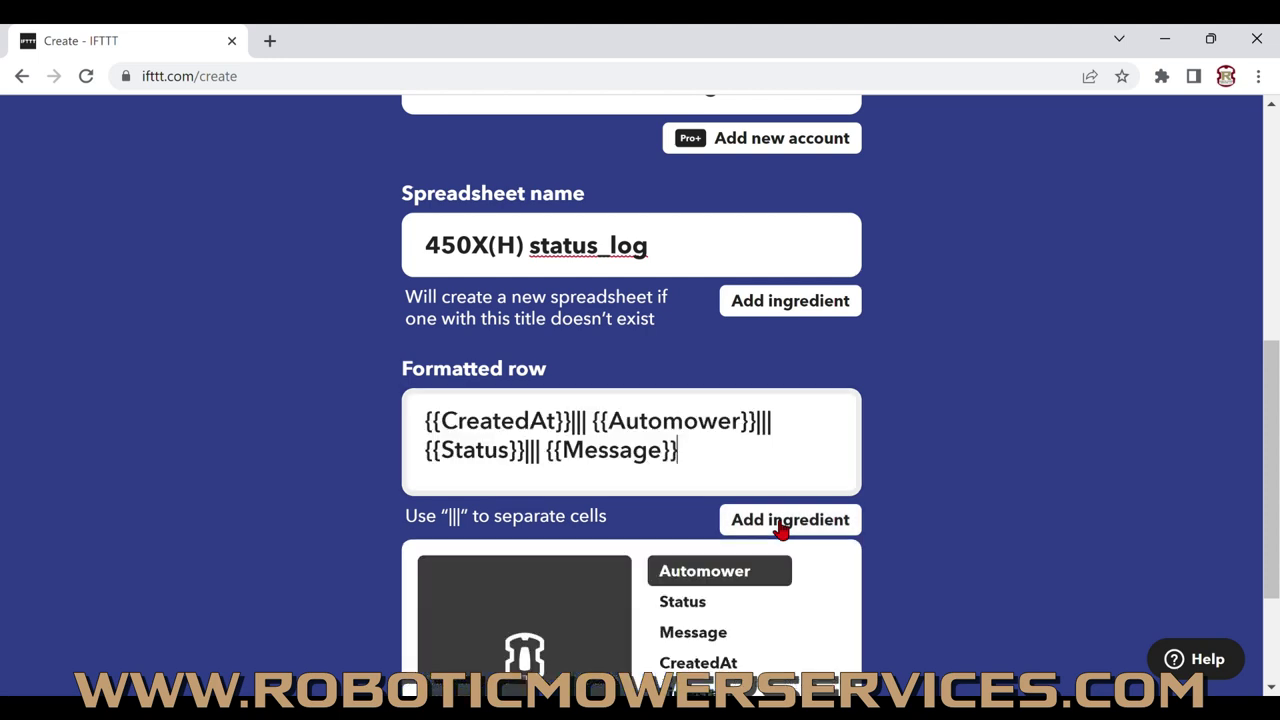
pyautogui.moveTo(1276, 350); pyautogui.dragTo(1276, 436)
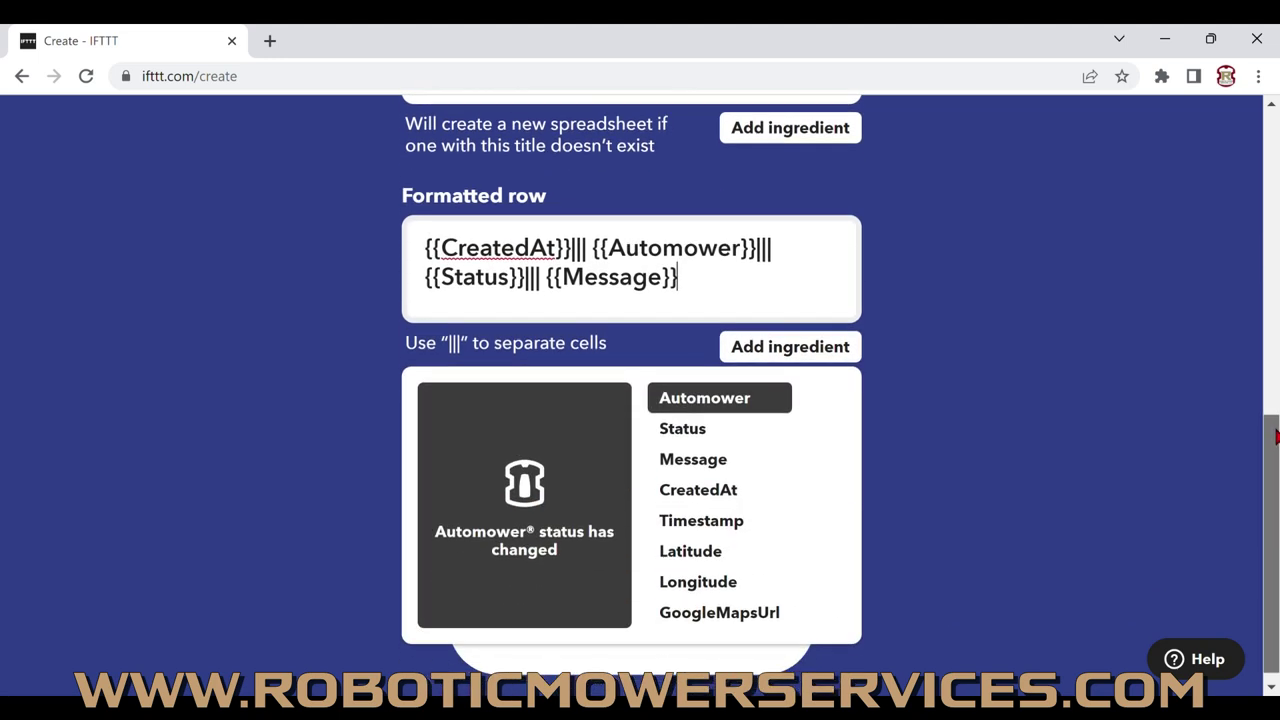
pyautogui.click(701, 521)
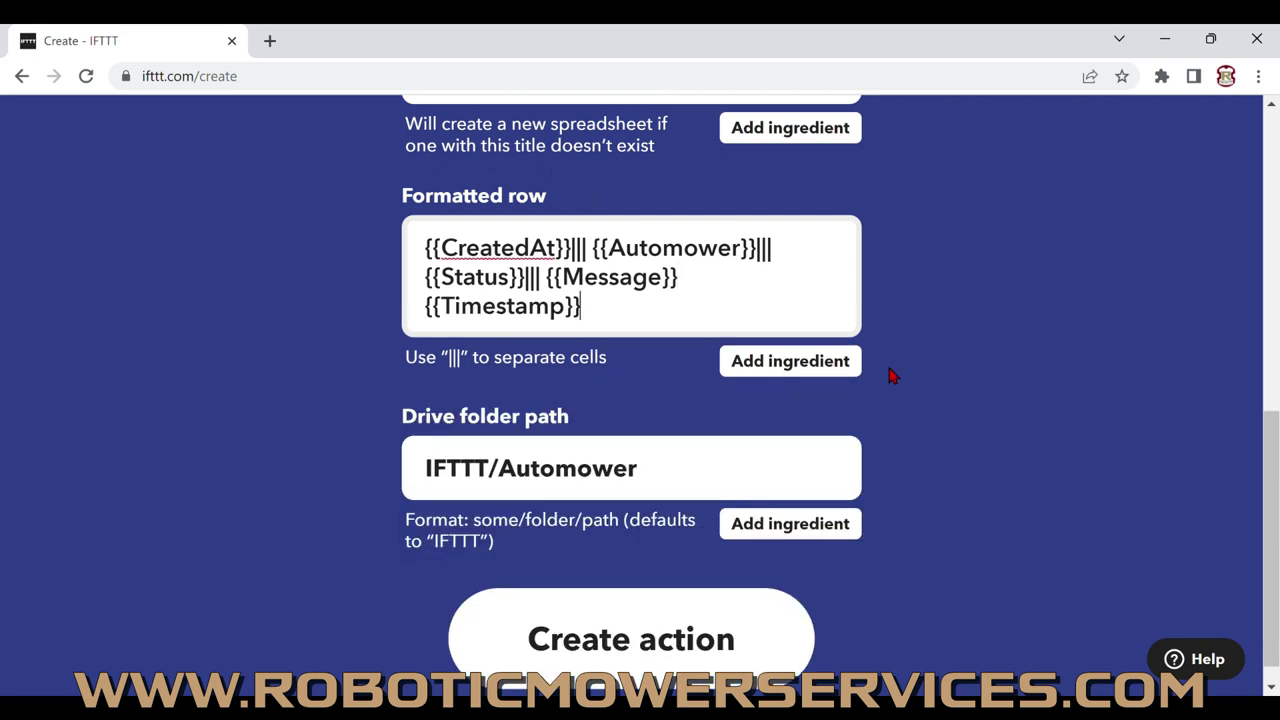
pyautogui.click(792, 367)
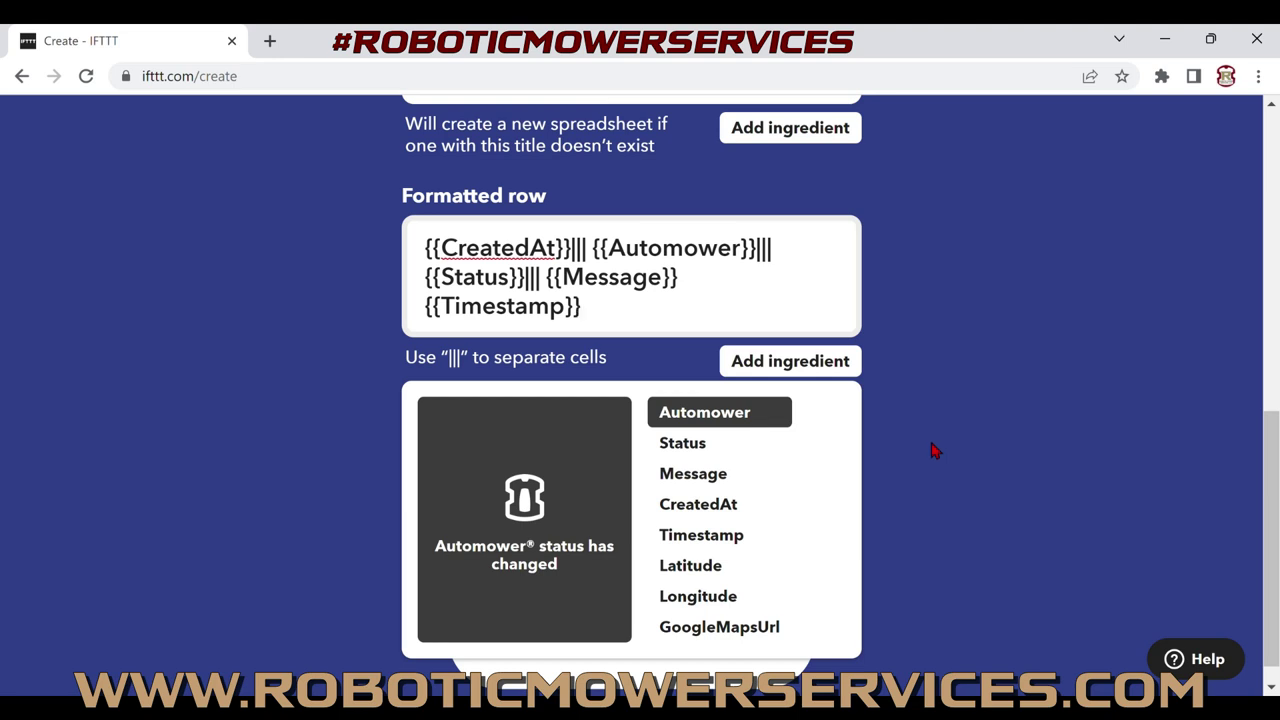
pyautogui.click(965, 494)
pyautogui.moveTo(1271, 451); pyautogui.dragTo(1273, 461)
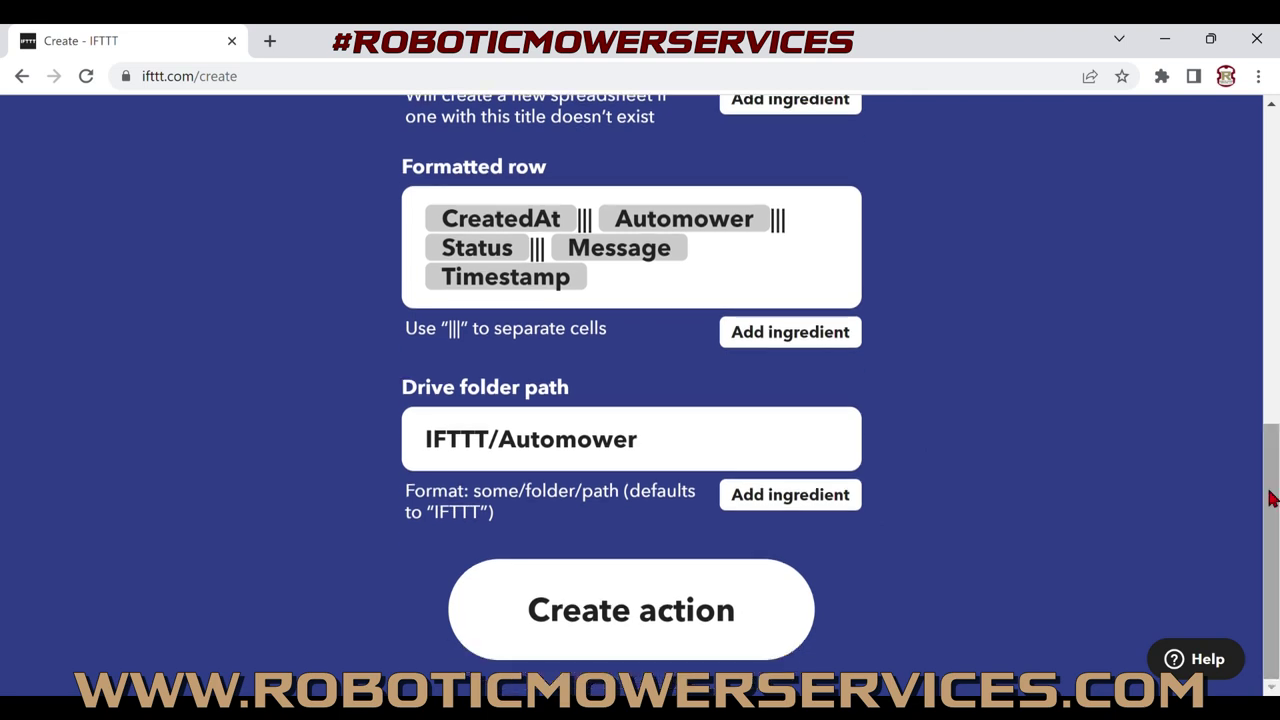
# - Create the Add row to spreadsheet action
pyautogui.click(656, 614)
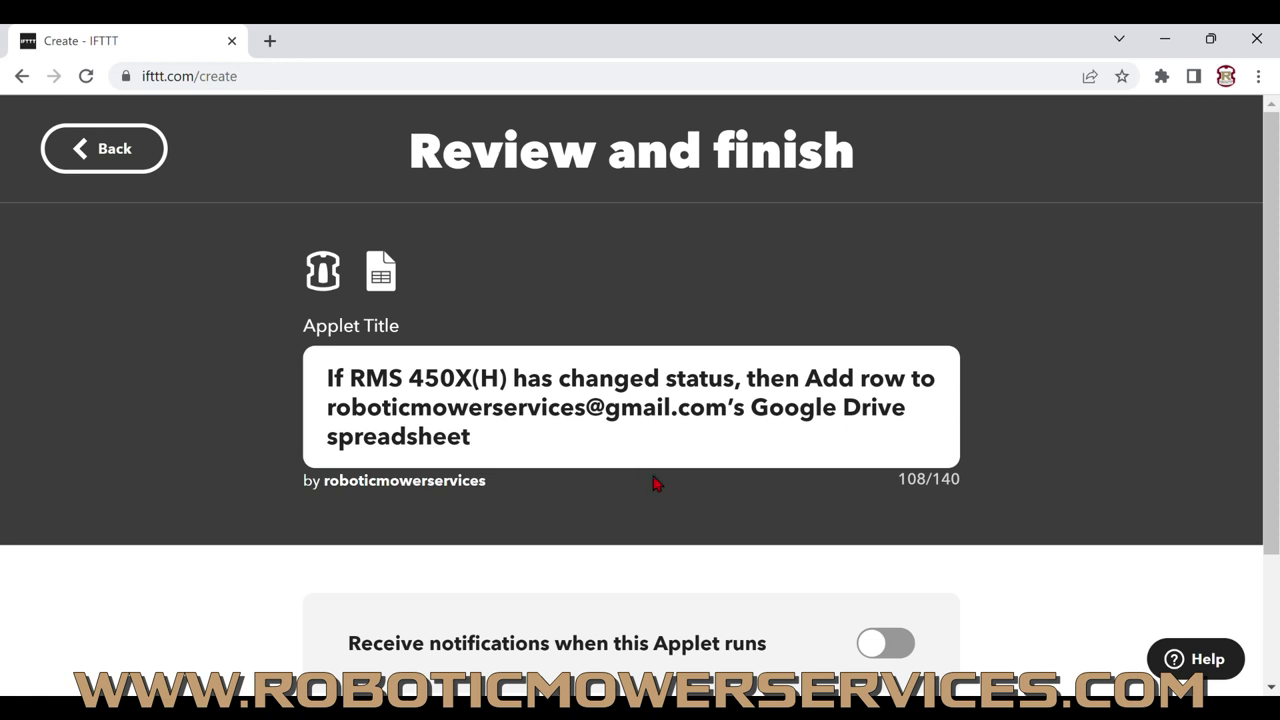
# - Finish and save the RMS 450X(H) status-to-spreadsheet applet
pyautogui.moveTo(1270, 266); pyautogui.dragTo(1270, 390)
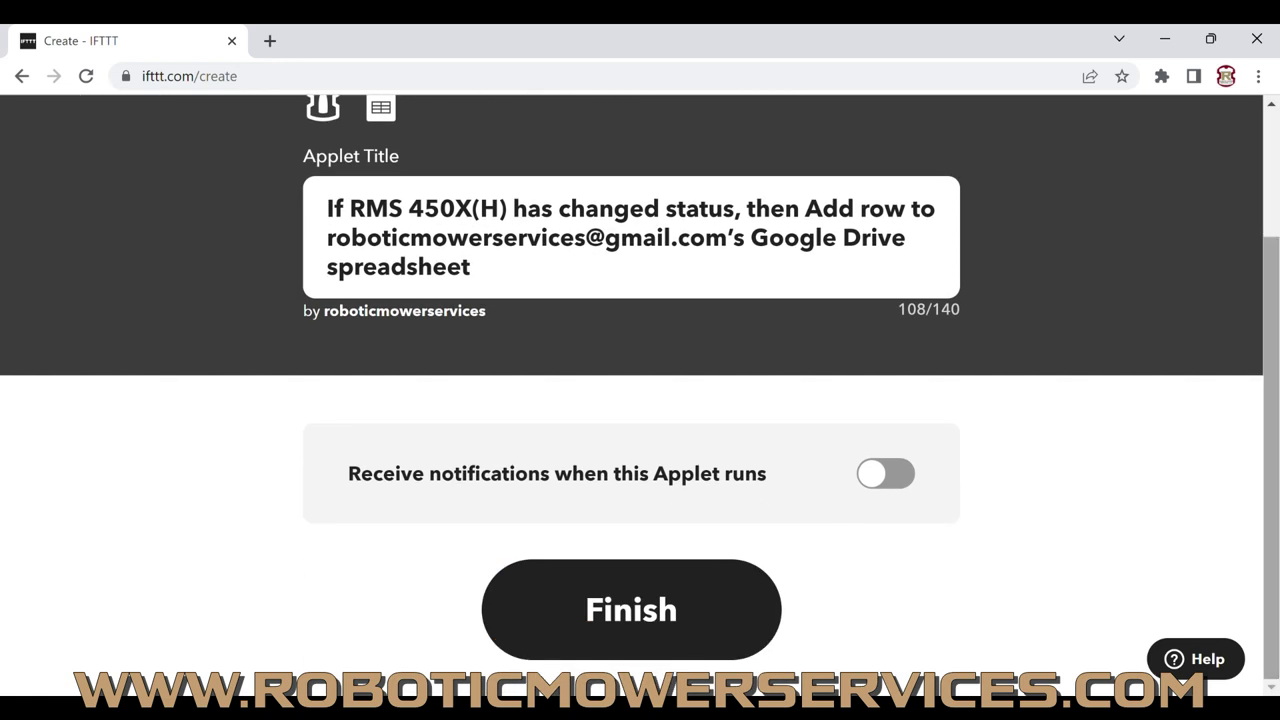
pyautogui.click(617, 610)
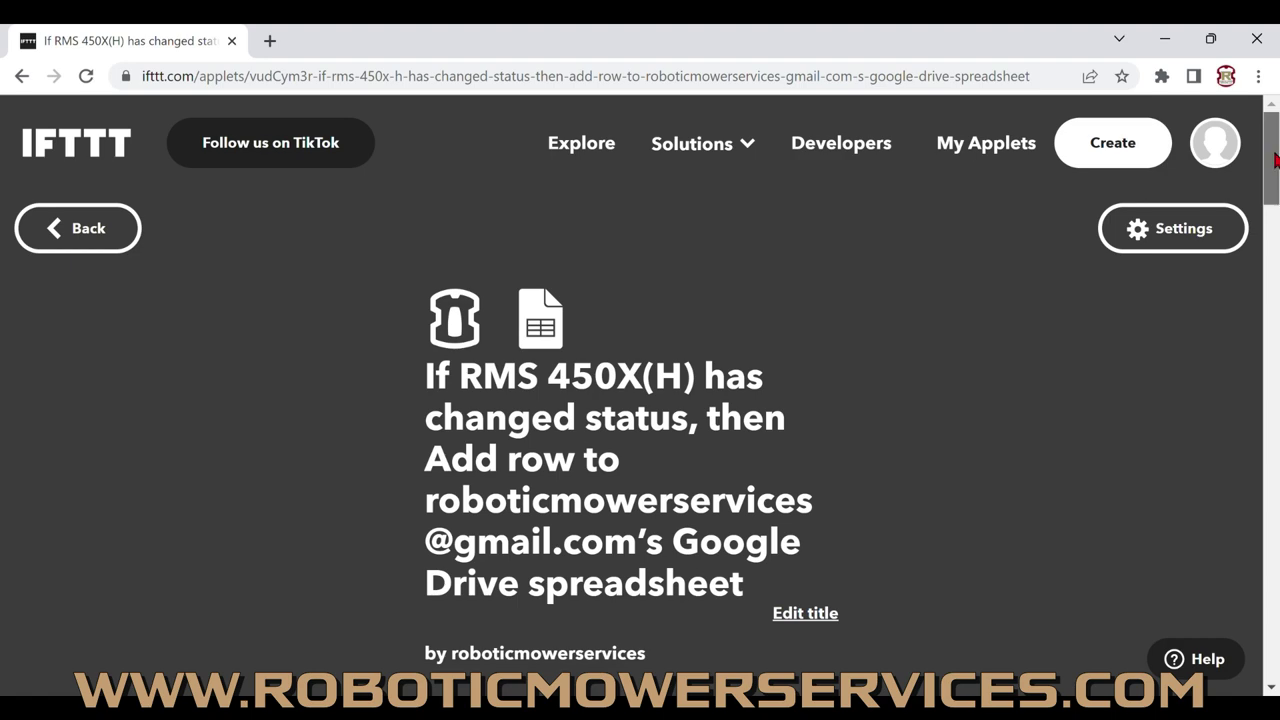
pyautogui.scroll(-2, 1275, 177)
pyautogui.scroll(-3, 1277, 180)
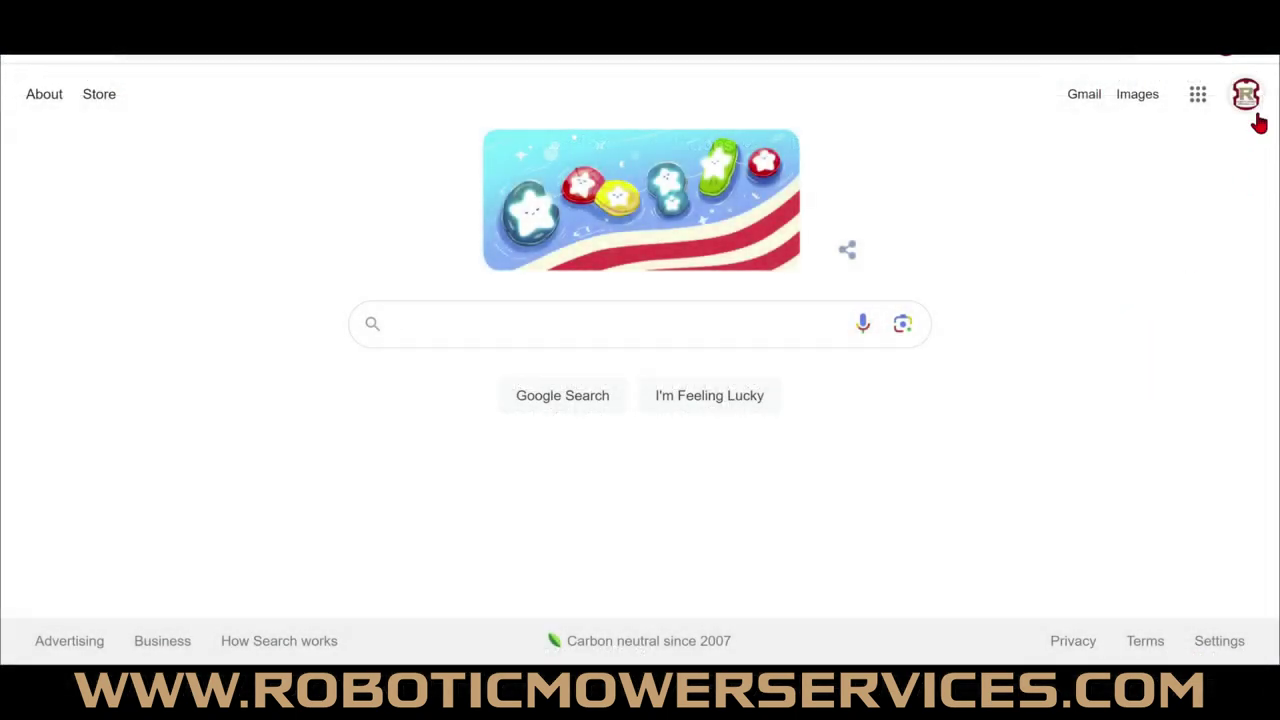
# - Open Google Sheets from the Google apps menu
pyautogui.click(1203, 98)
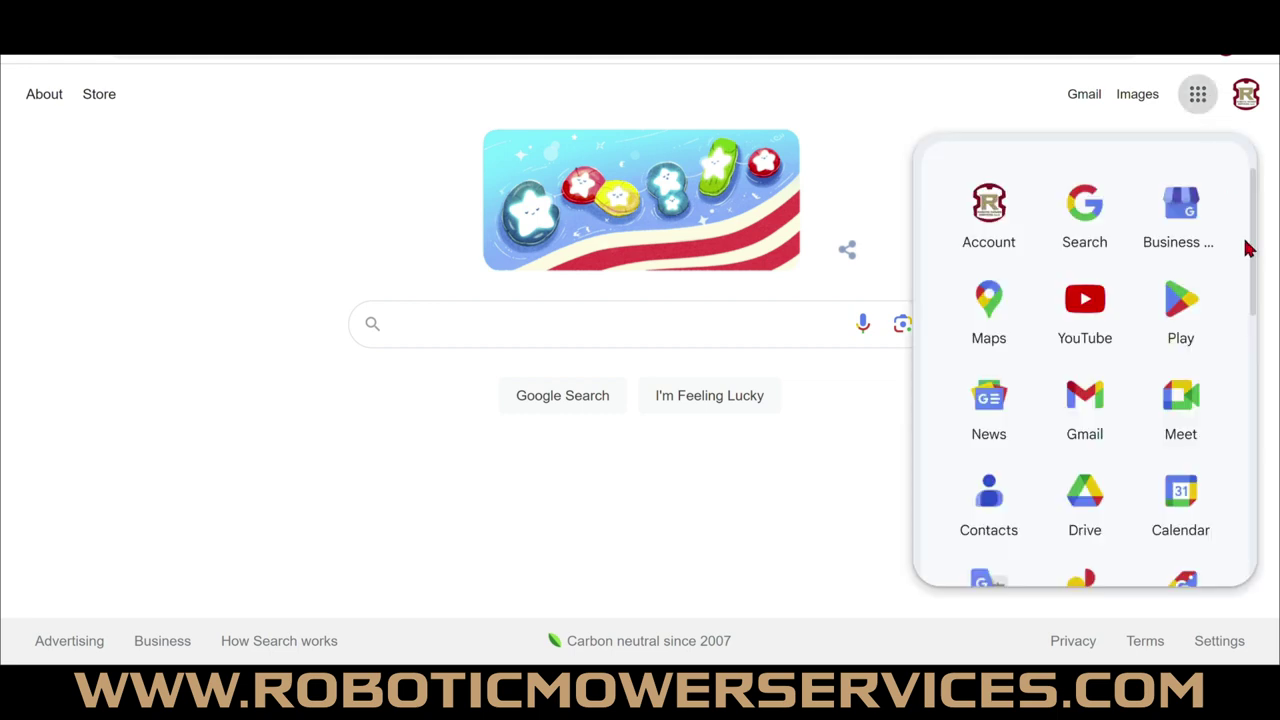
pyautogui.moveTo(1251, 266); pyautogui.dragTo(1257, 376)
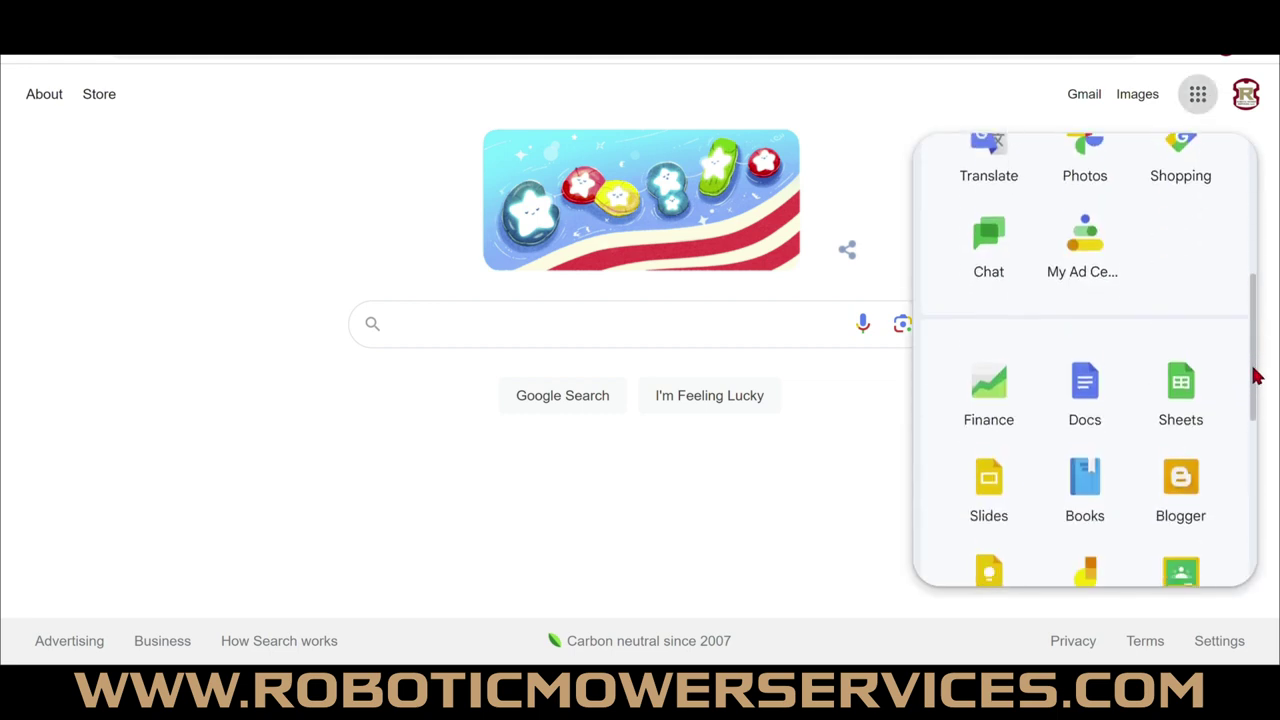
pyautogui.click(1187, 397)
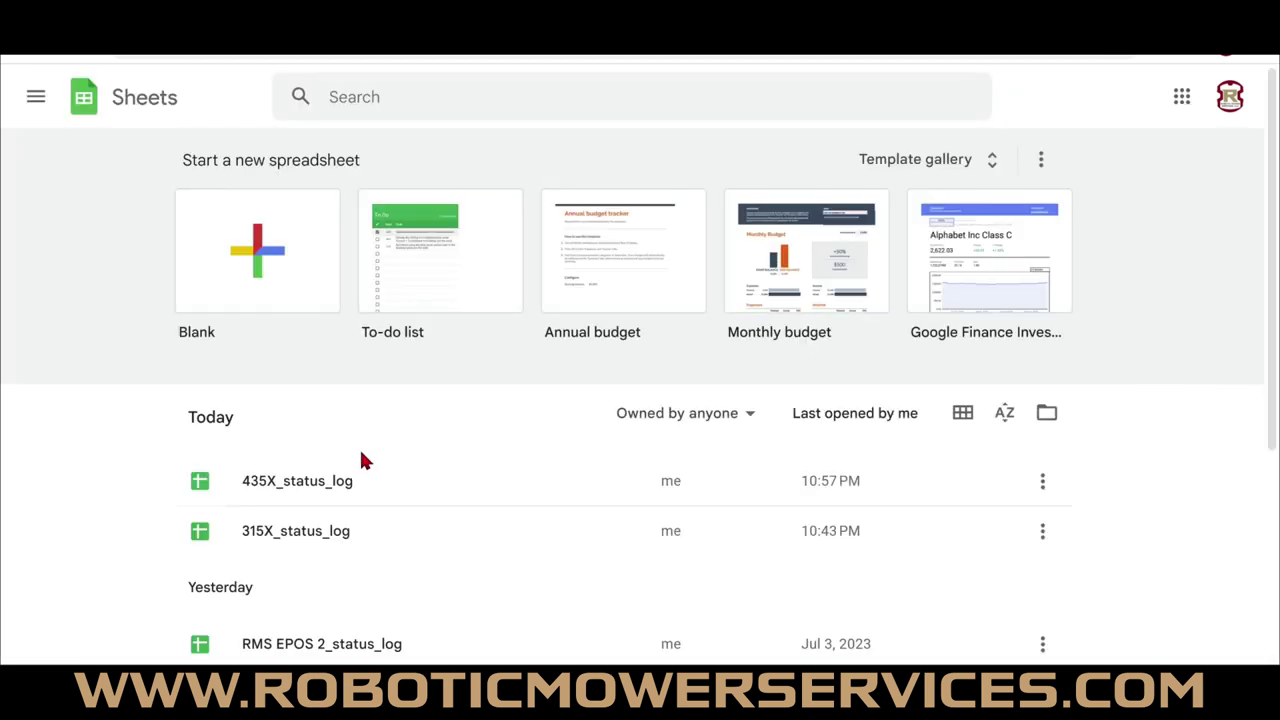
# - Open 435X_status_log and scroll through its logged mower status rows
pyautogui.click(310, 486)
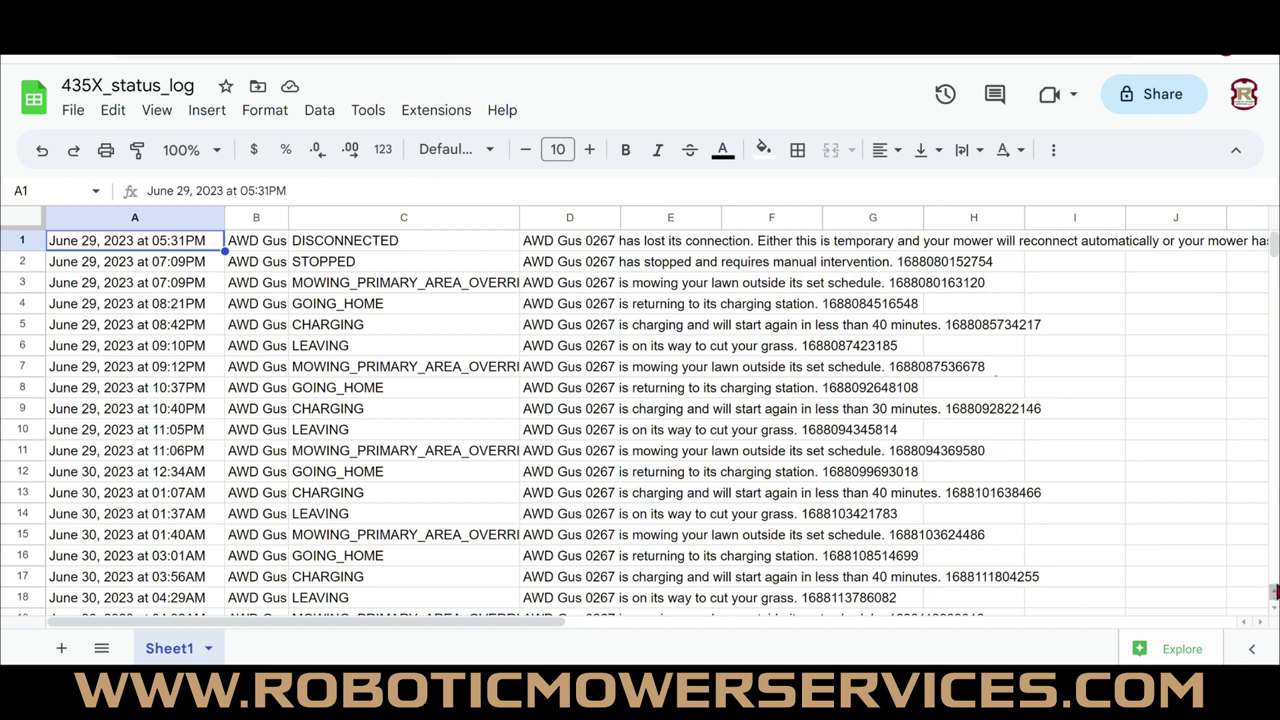
pyautogui.scroll(-5, 1275, 262)
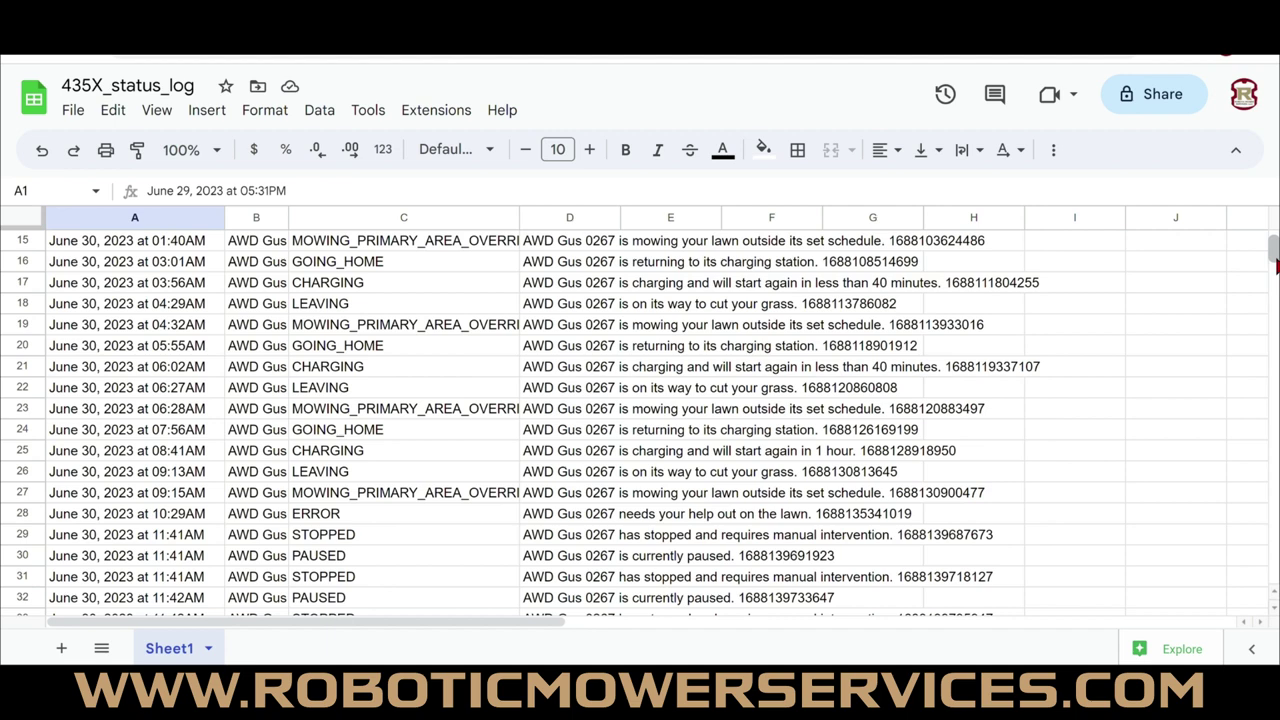